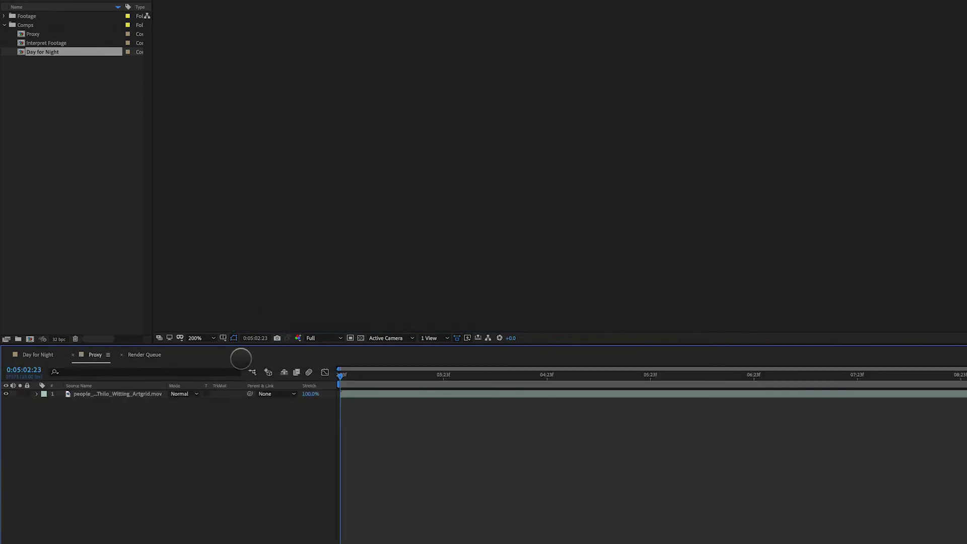
- Pan the viewer to show the stage performers and scrub ahead through the concert clip
{"action": "left_click_drag", "start_coordinate": [469, 297], "coordinate": [484, 168]}
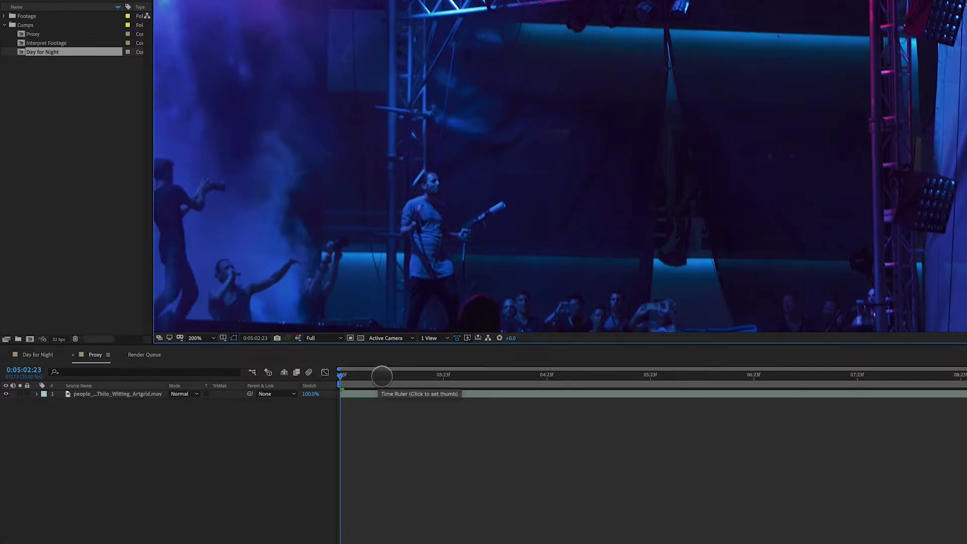
{"action": "left_click_drag", "start_coordinate": [382, 376], "coordinate": [330, 415]}
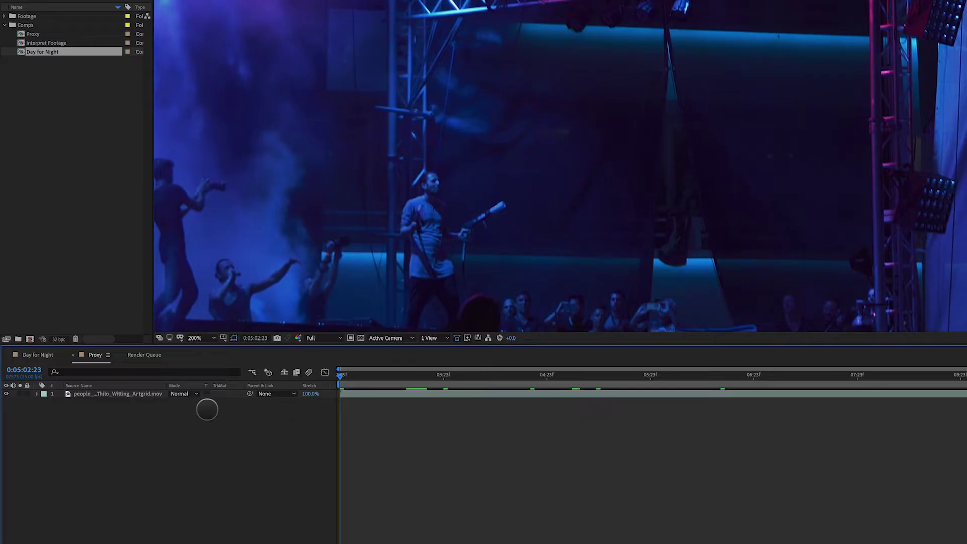
- Reveal the stage clip layer's source footage in the Project panel
{"action": "right_click", "coordinate": [142, 394]}
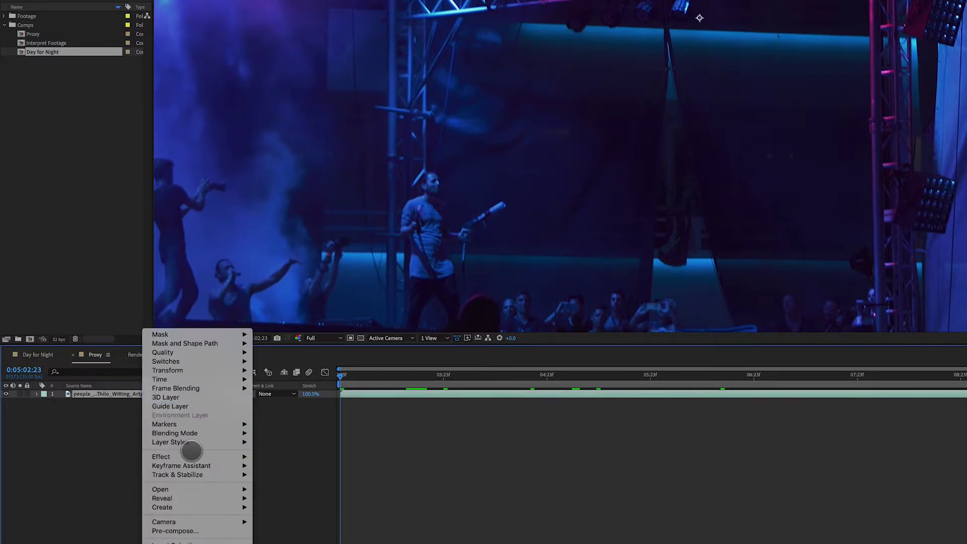
{"action": "mouse_move", "coordinate": [190, 499]}
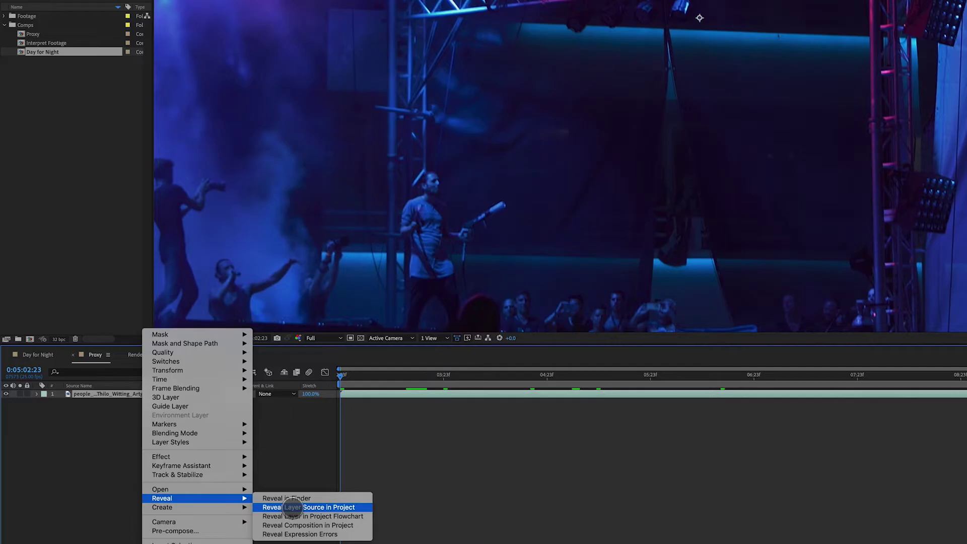
{"action": "left_click", "coordinate": [292, 507]}
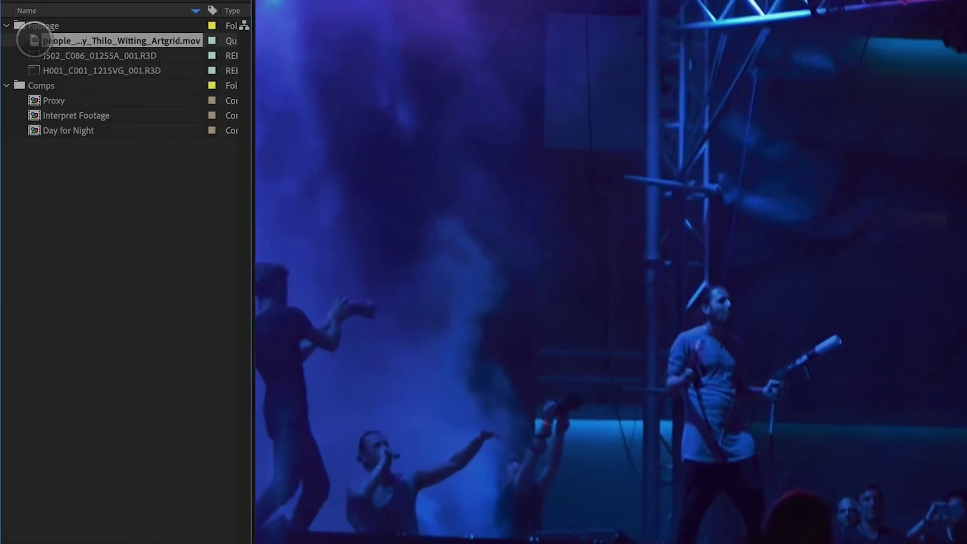
- Bring up the File menu's Create Proxy choices, Still or Movie, for the concert footage
{"action": "right_click", "coordinate": [32, 41]}
{"action": "mouse_move", "coordinate": [66, 112]}
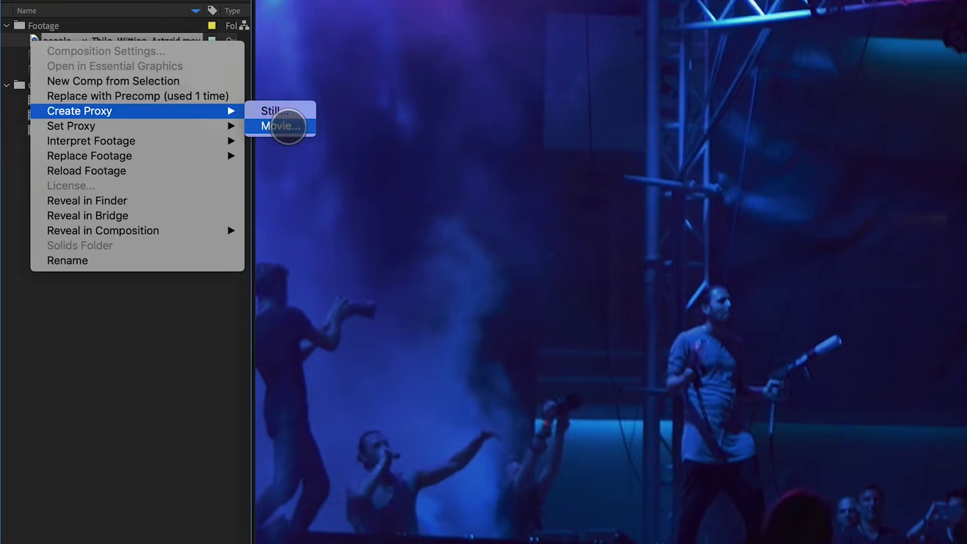
{"action": "left_click", "coordinate": [134, 319]}
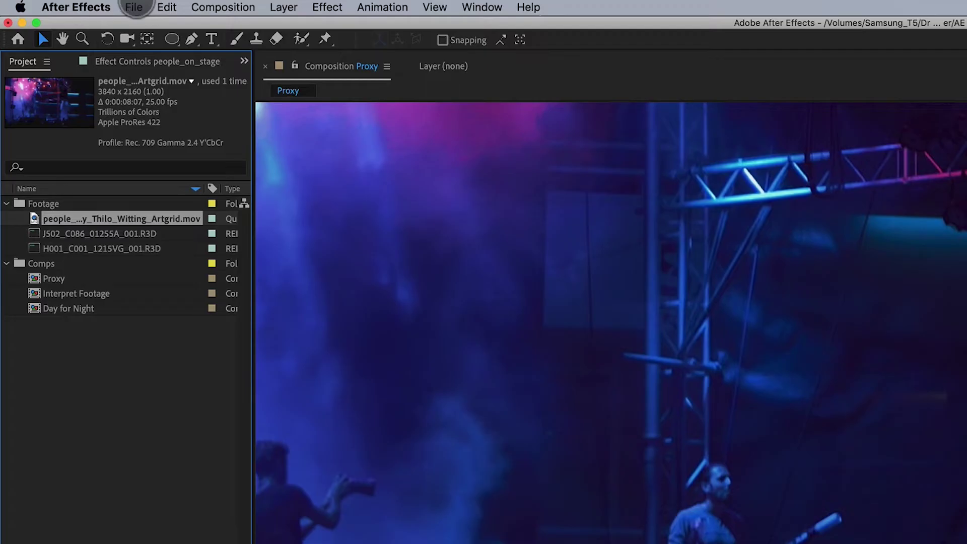
{"action": "left_click", "coordinate": [134, 7]}
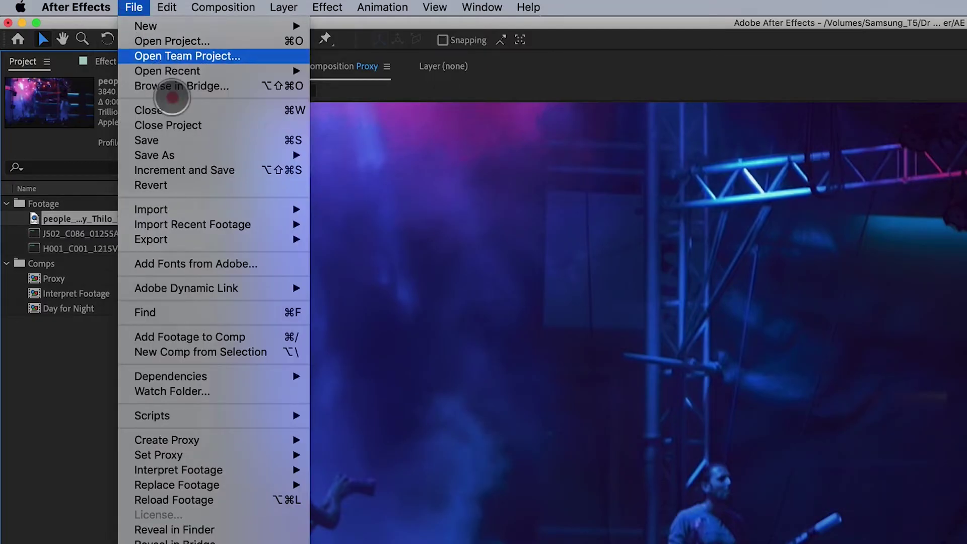
{"action": "mouse_move", "coordinate": [216, 439]}
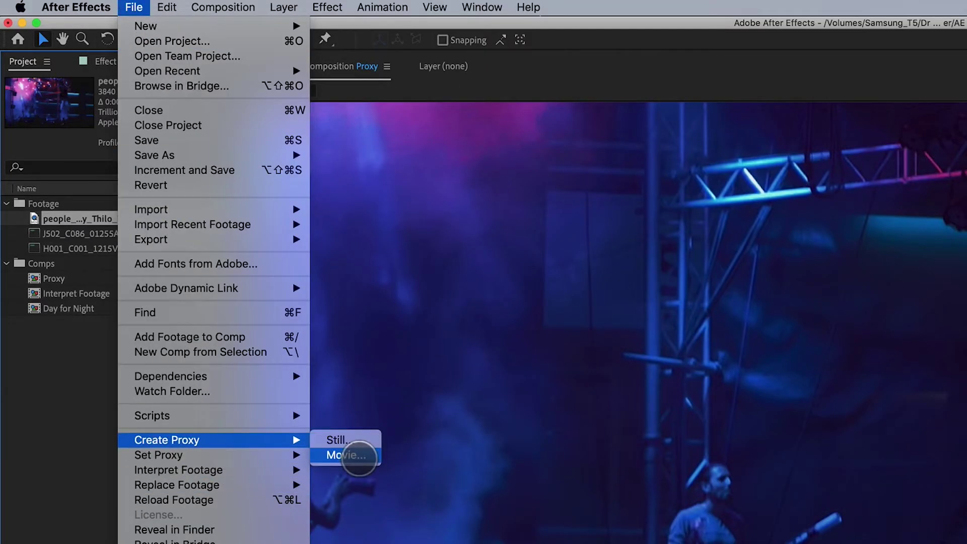
- Create a movie proxy and set its output to QuickTime using the Apple ProRes 422 codec
{"action": "left_click", "coordinate": [358, 456]}
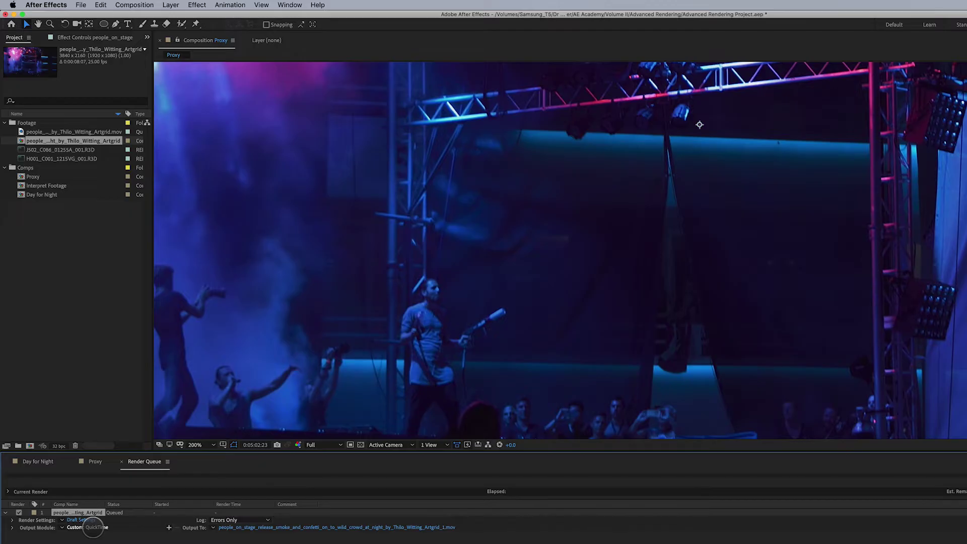
{"action": "left_click", "coordinate": [93, 527]}
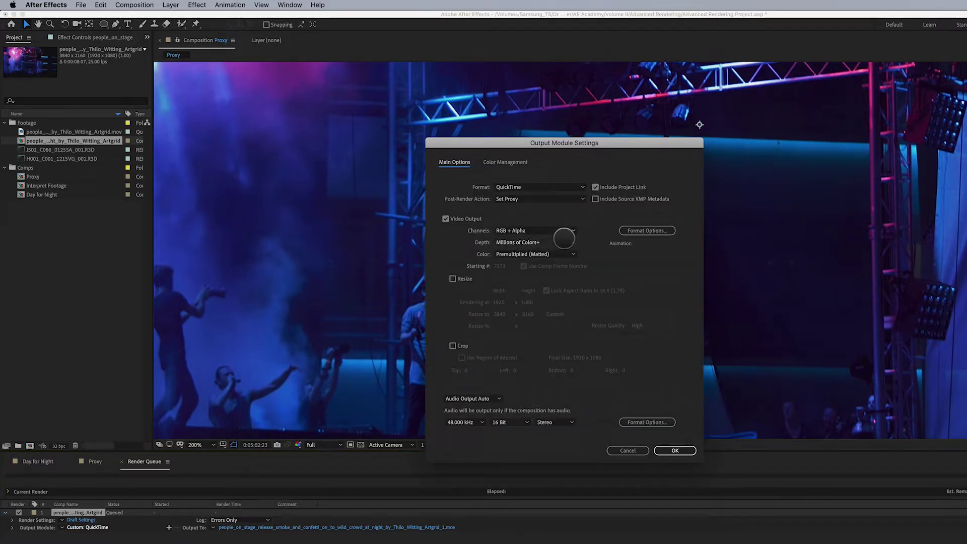
{"action": "left_click", "coordinate": [647, 230]}
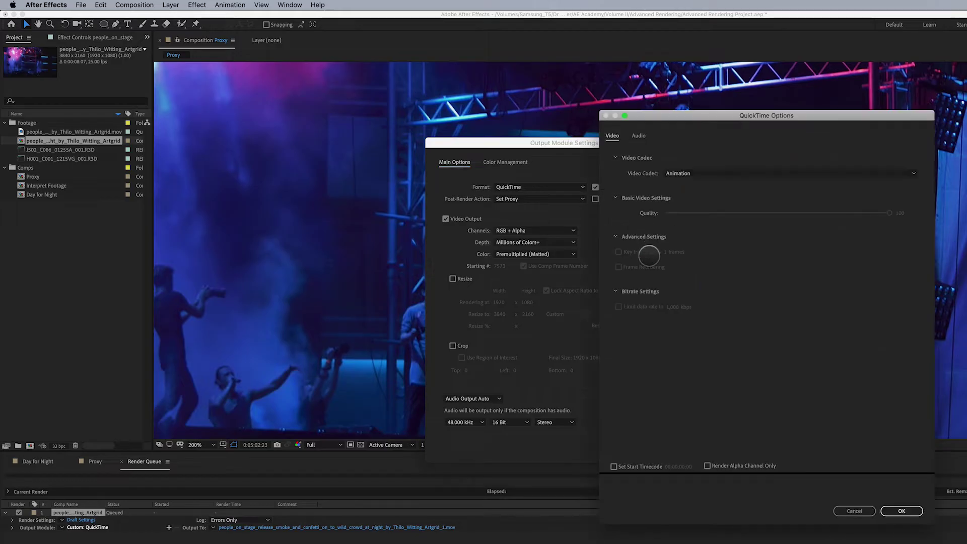
{"action": "left_click", "coordinate": [694, 173]}
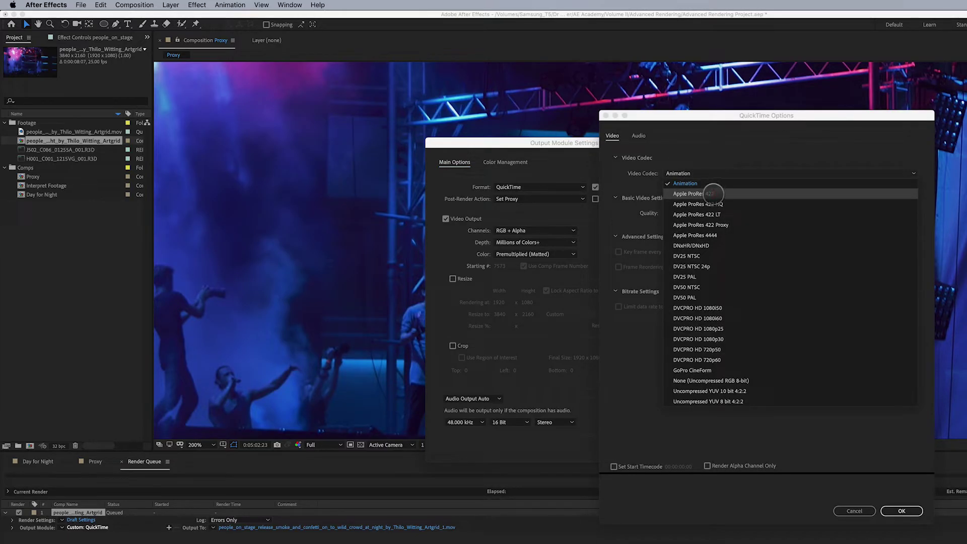
{"action": "left_click", "coordinate": [713, 193]}
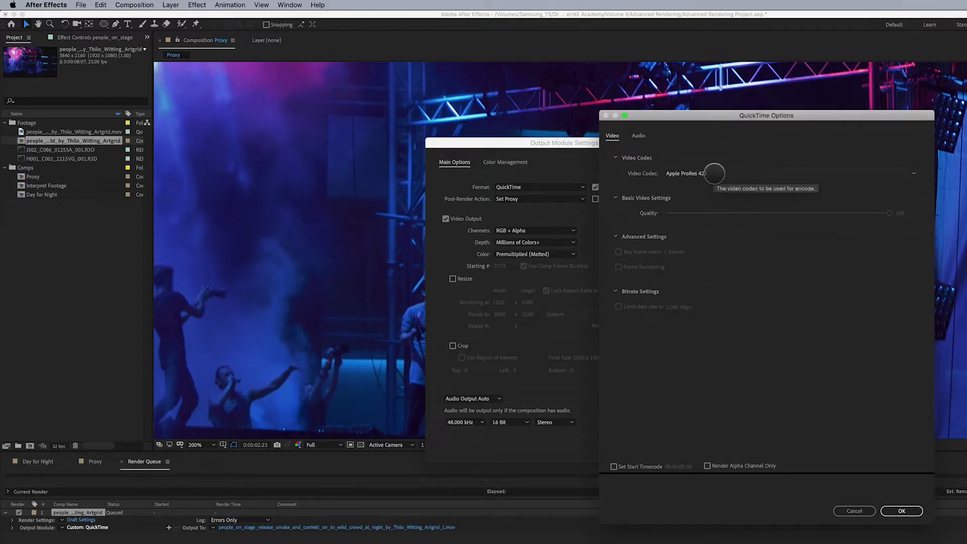
{"action": "left_click", "coordinate": [902, 510]}
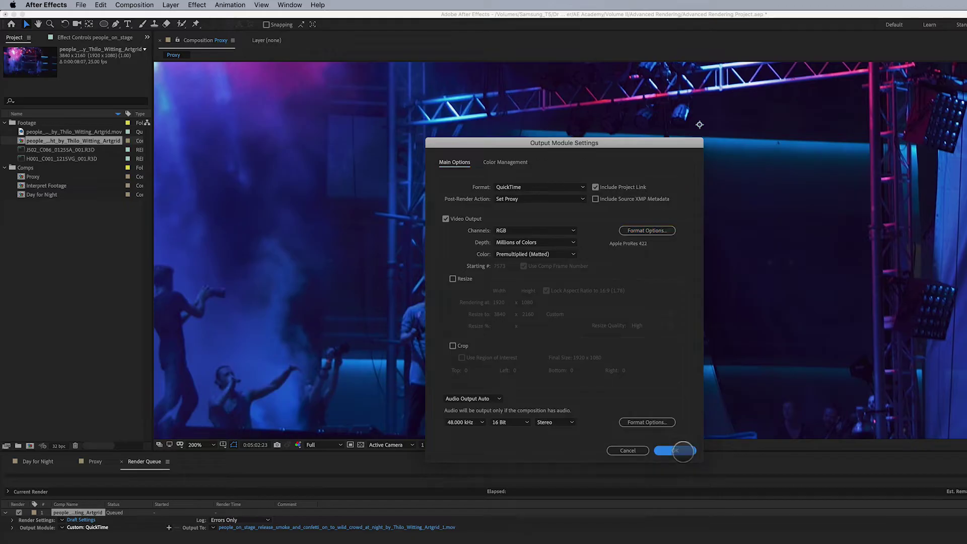
{"action": "left_click", "coordinate": [675, 450]}
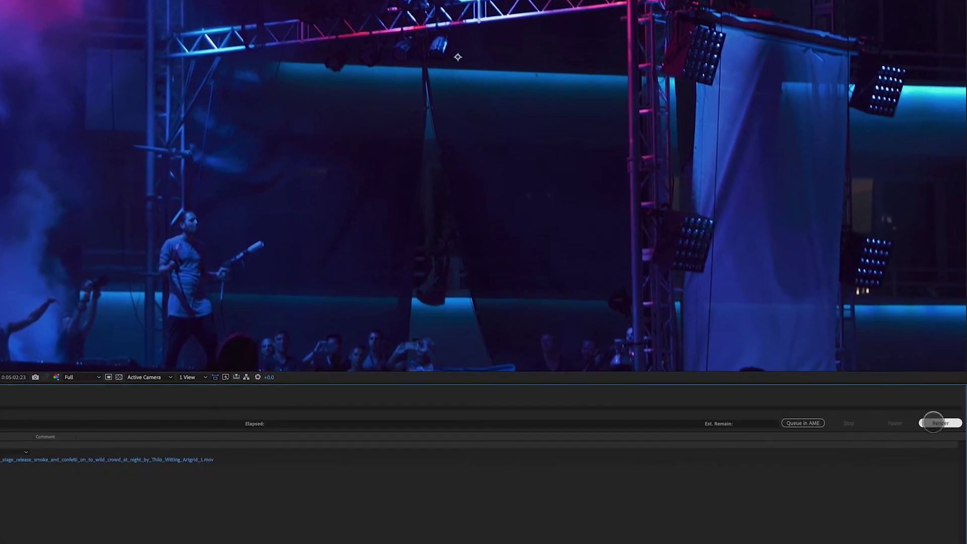
- Render the ProRes proxy, delete the leftover proxy composition, then return to the Proxy comp timeline
{"action": "left_click", "coordinate": [933, 422]}
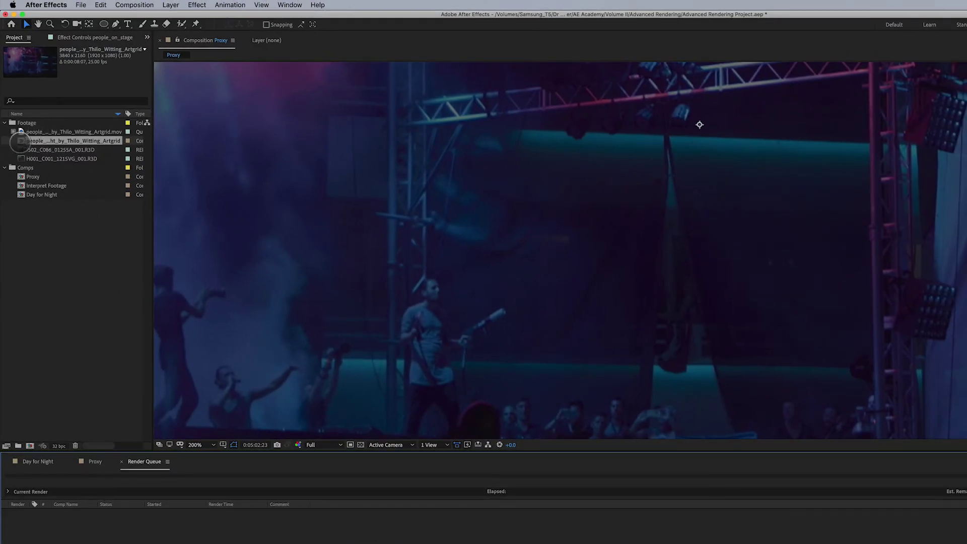
{"action": "left_click", "coordinate": [21, 141]}
{"action": "key", "text": "Delete"}
{"action": "left_click", "coordinate": [695, 364]}
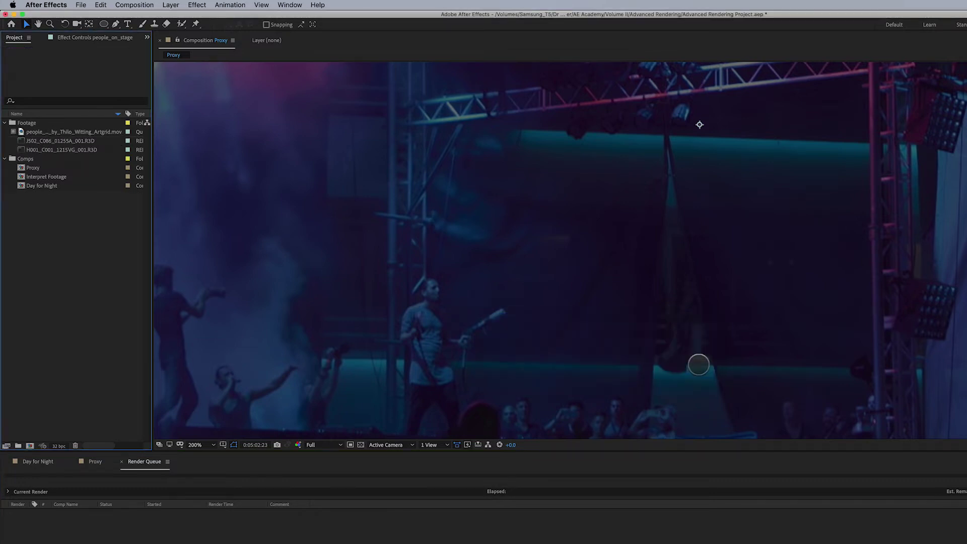
{"action": "left_click", "coordinate": [94, 462]}
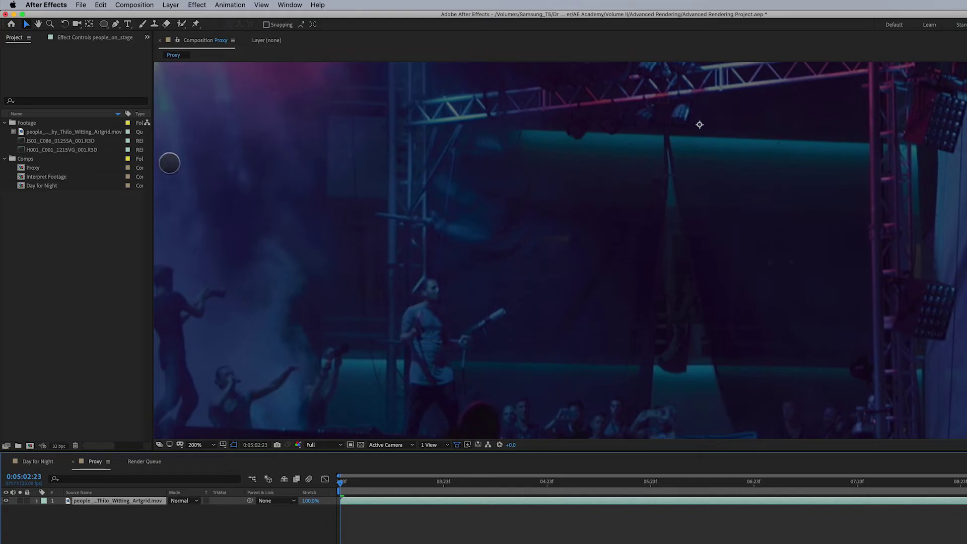
- Toggle the footage's proxy off and on twice to compare original and darker proxy versions
{"action": "left_click", "coordinate": [13, 132]}
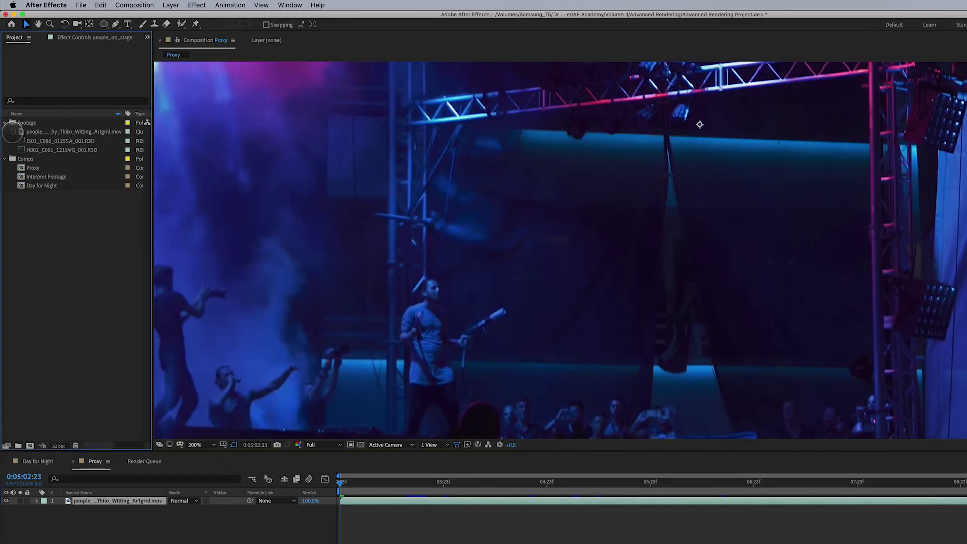
{"action": "left_click", "coordinate": [14, 131]}
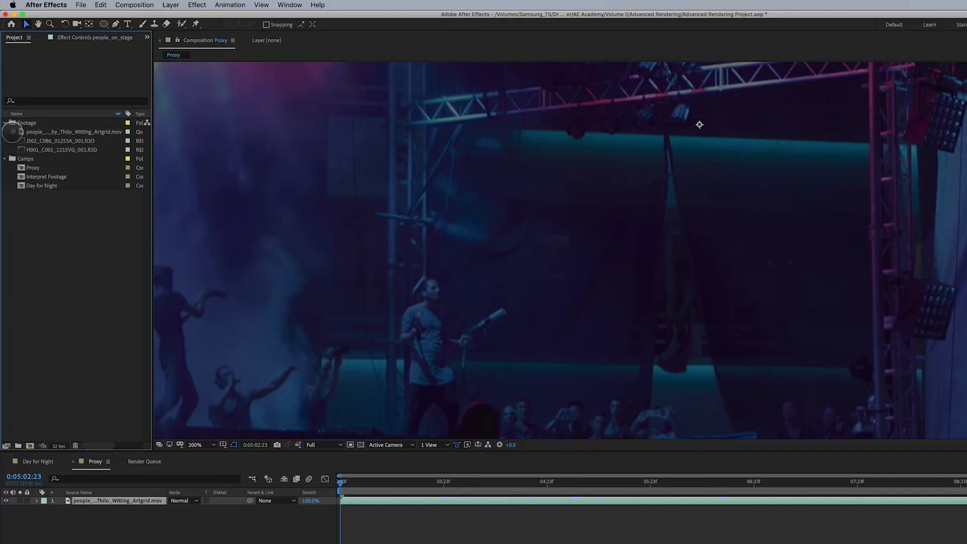
{"action": "left_click", "coordinate": [13, 132]}
{"action": "left_click", "coordinate": [13, 131]}
- Scrub to 0:05:07:13, then back to 0:05:04:22, and play a short proxy preview
{"action": "left_click_drag", "start_coordinate": [410, 484], "coordinate": [962, 519]}
{"action": "left_click_drag", "start_coordinate": [568, 539], "coordinate": [546, 502]}
{"action": "key", "text": "space"}
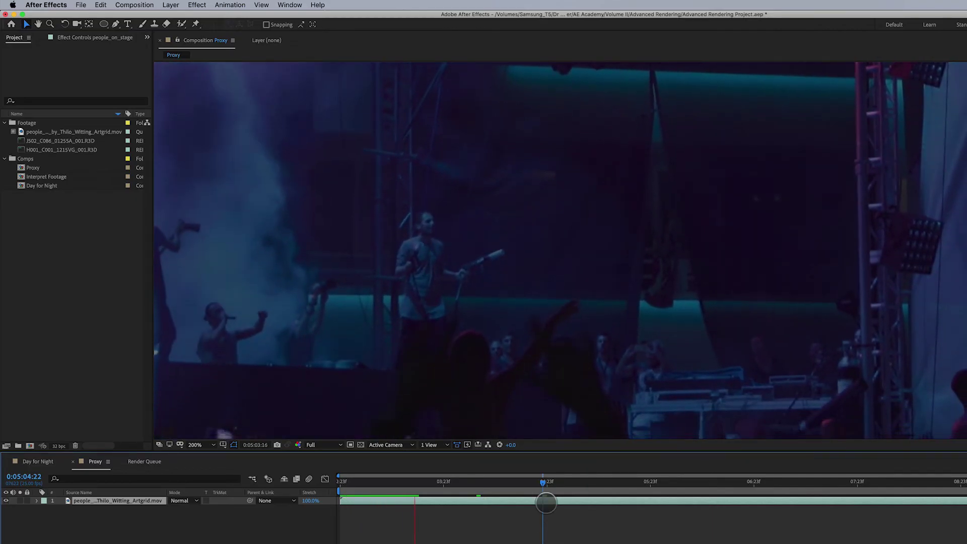
{"action": "mouse_move", "coordinate": [546, 499]}
{"action": "left_mouse_down"}
{"action": "mouse_move", "coordinate": [442, 485]}
{"action": "mouse_move", "coordinate": [391, 493]}
{"action": "mouse_move", "coordinate": [453, 486]}
{"action": "mouse_move", "coordinate": [543, 496]}
{"action": "left_mouse_up"}
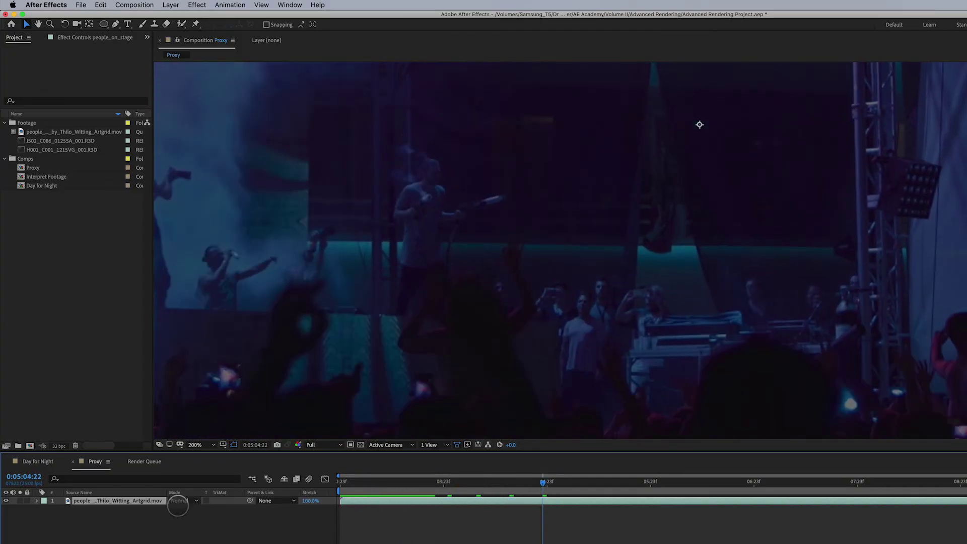
- Add the Proxy composition to the Render Queue and view its Best Settings Proxy Use options
{"action": "left_click", "coordinate": [134, 5]}
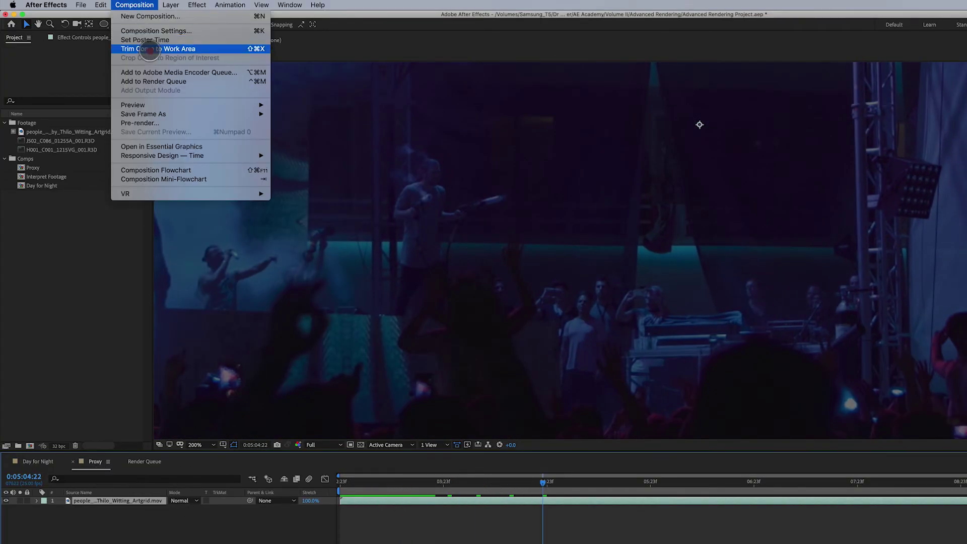
{"action": "left_click", "coordinate": [160, 80]}
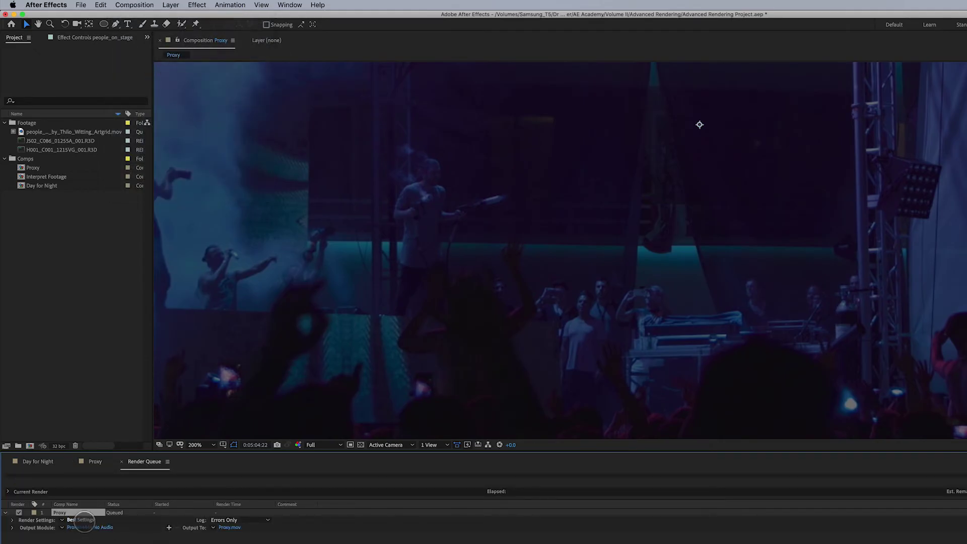
{"action": "left_click", "coordinate": [83, 520]}
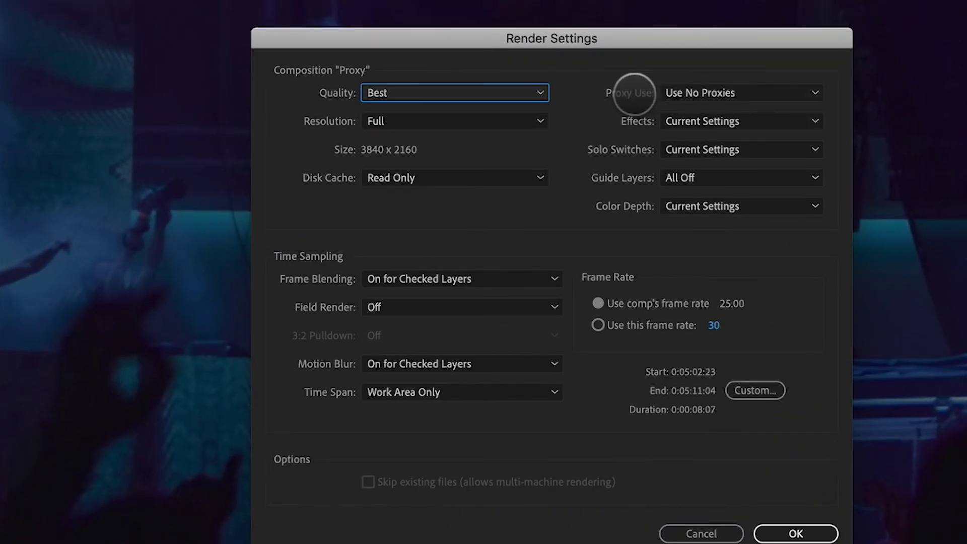
{"action": "left_click", "coordinate": [698, 92]}
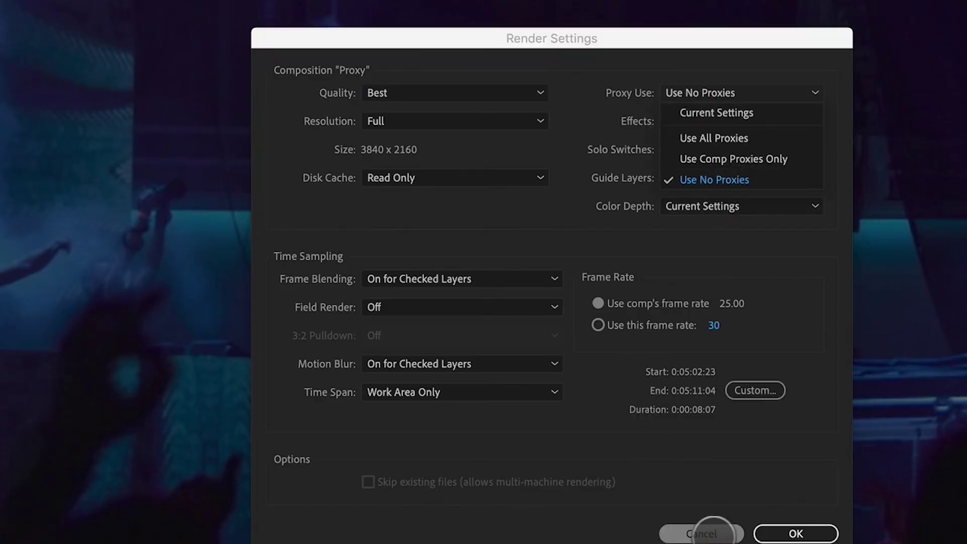
{"action": "left_click", "coordinate": [714, 533]}
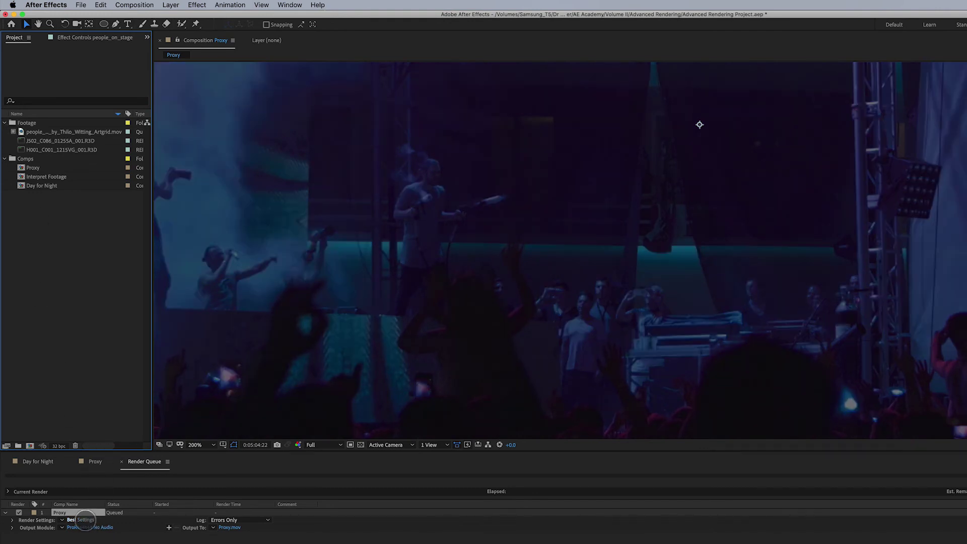
- Try Use All Proxies in the render settings, then cancel, leaving the settings unchanged
{"action": "left_click", "coordinate": [82, 519]}
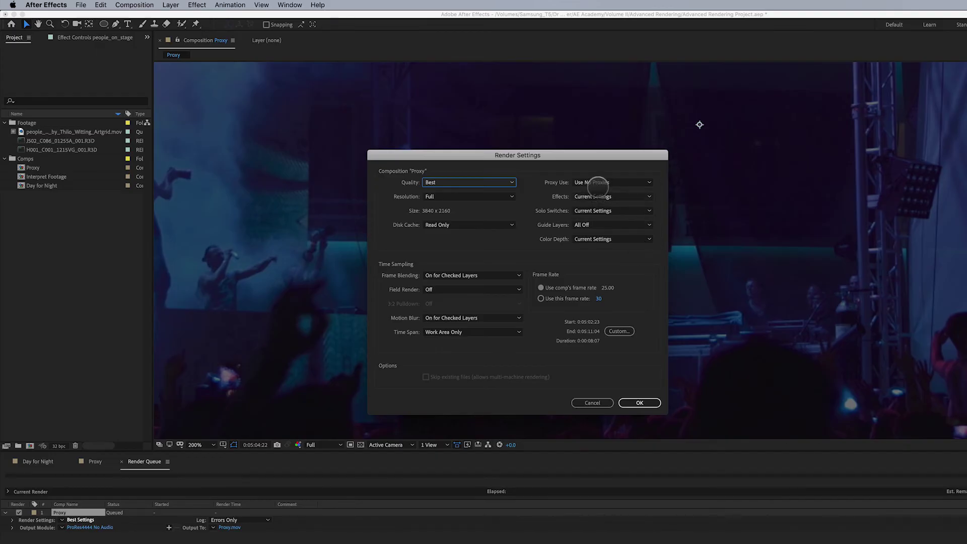
{"action": "left_click", "coordinate": [605, 183]}
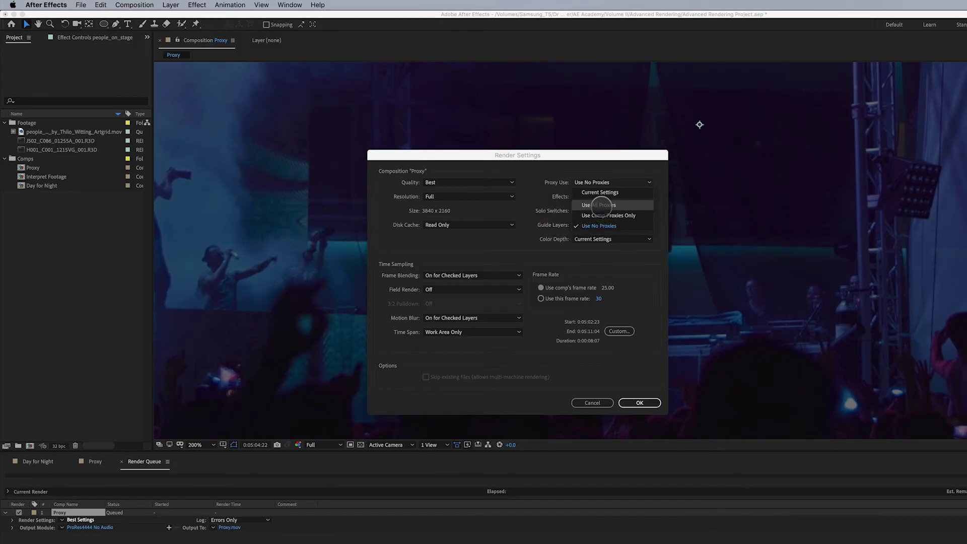
{"action": "left_click", "coordinate": [609, 204]}
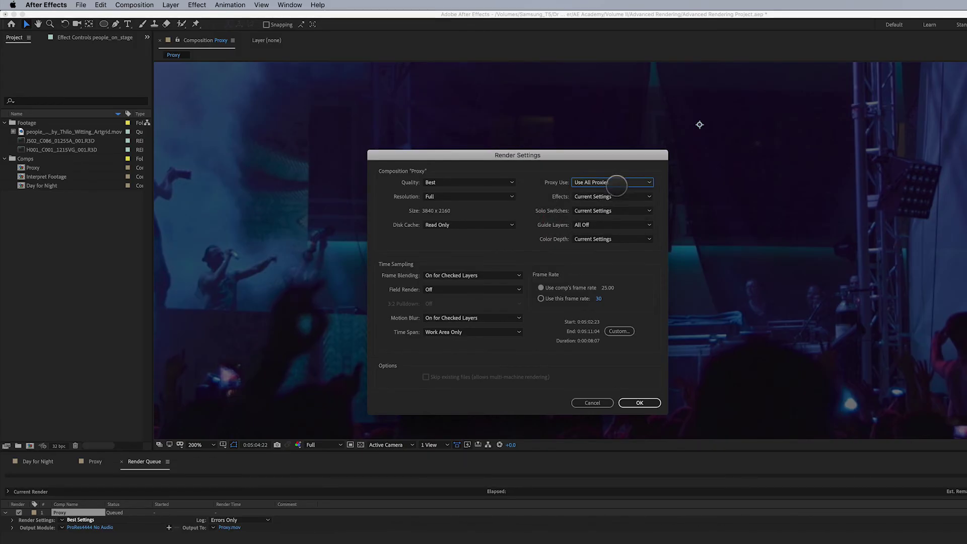
{"action": "left_click", "coordinate": [611, 183]}
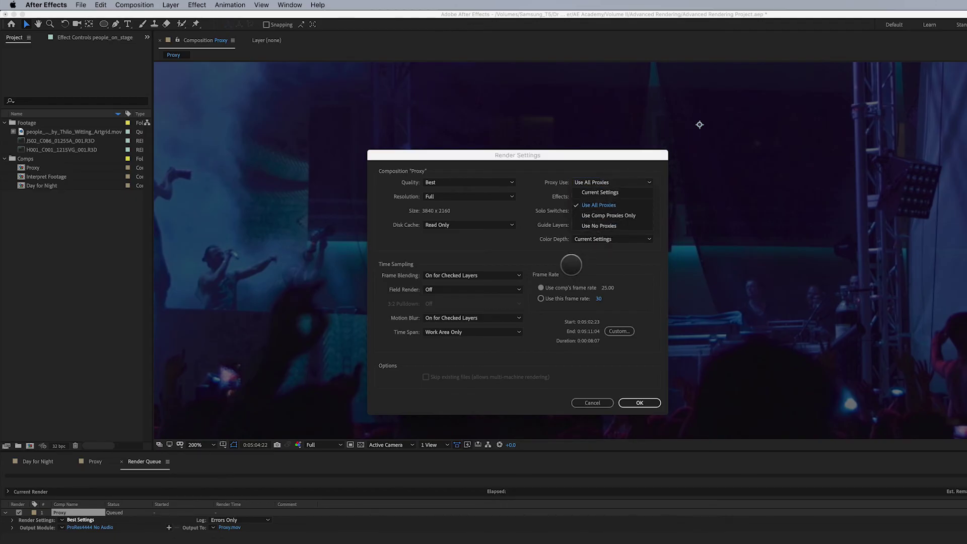
{"action": "left_click", "coordinate": [592, 402]}
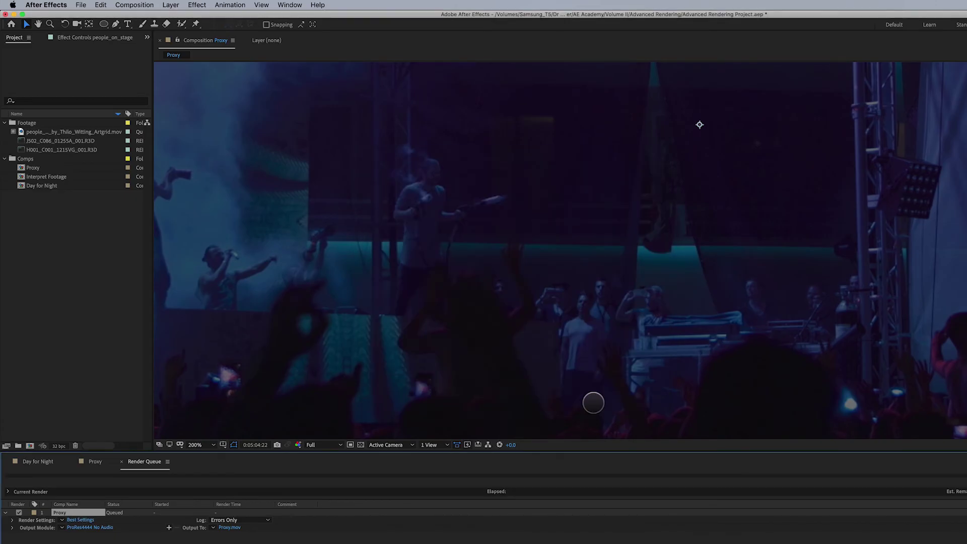
- Set the concert footage's proxy to None so the original 3840 x 2160 clip shows
{"action": "left_click", "coordinate": [95, 462]}
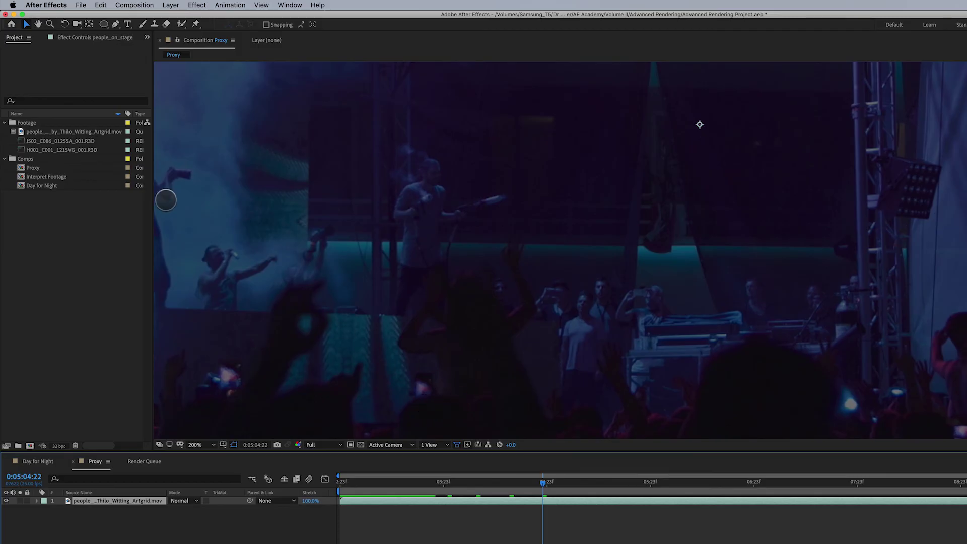
{"action": "left_click", "coordinate": [29, 132]}
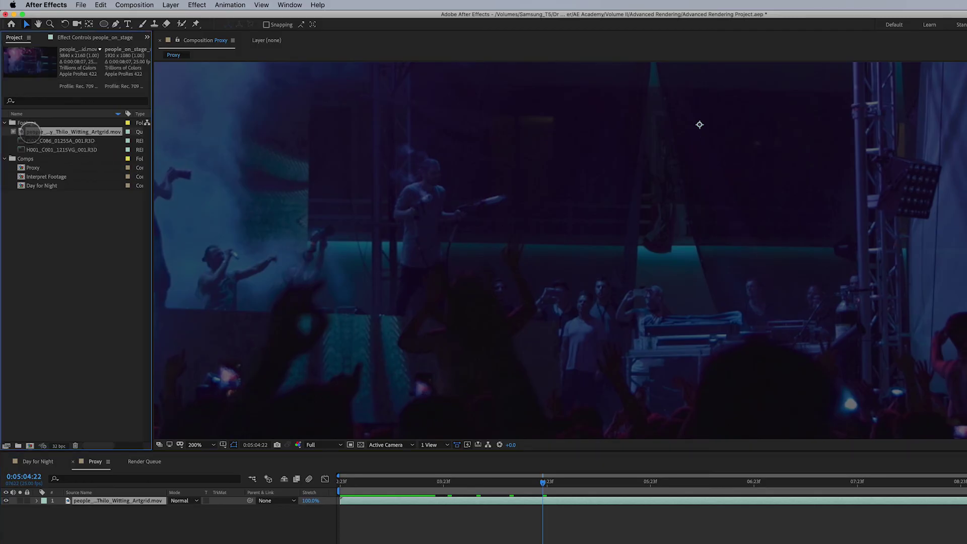
{"action": "right_click", "coordinate": [34, 131]}
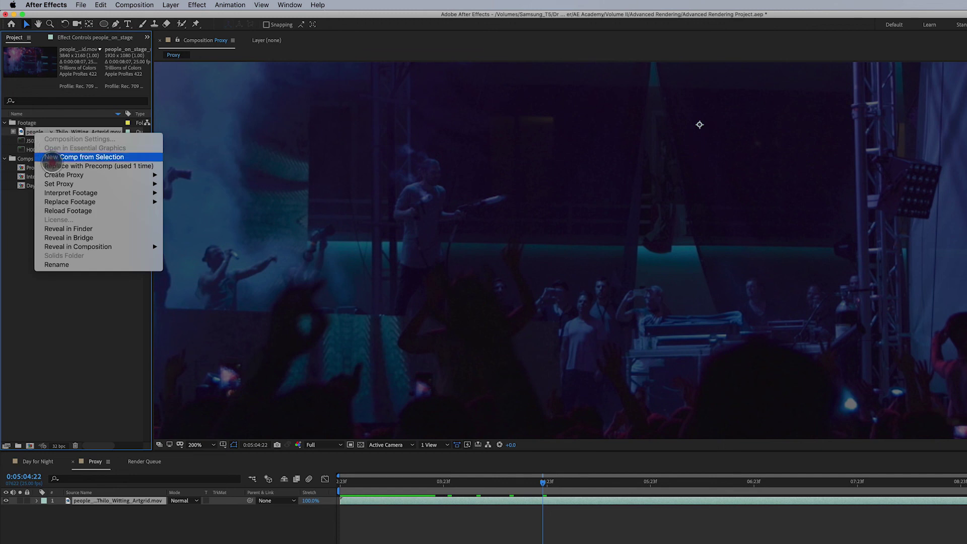
{"action": "mouse_move", "coordinate": [64, 183]}
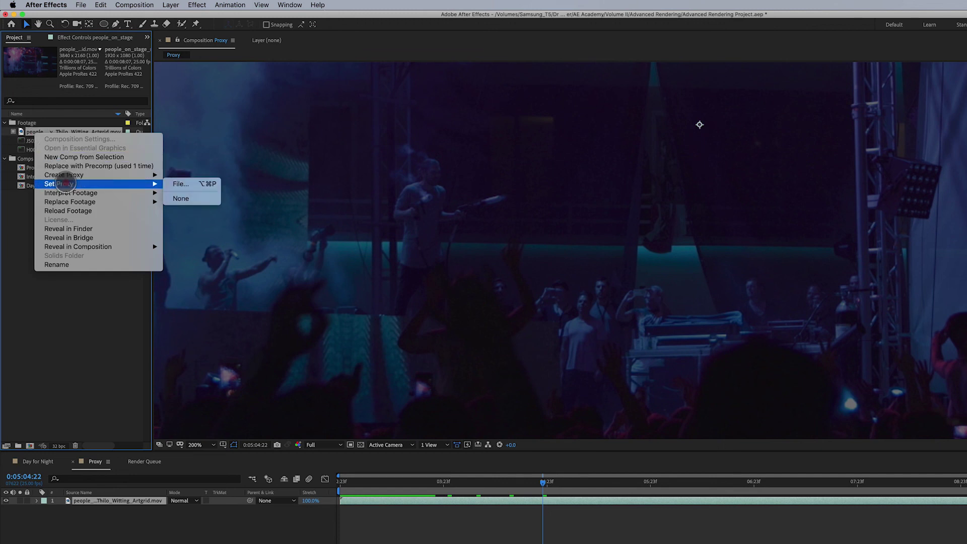
{"action": "left_click", "coordinate": [85, 180]}
{"action": "left_click", "coordinate": [183, 187]}
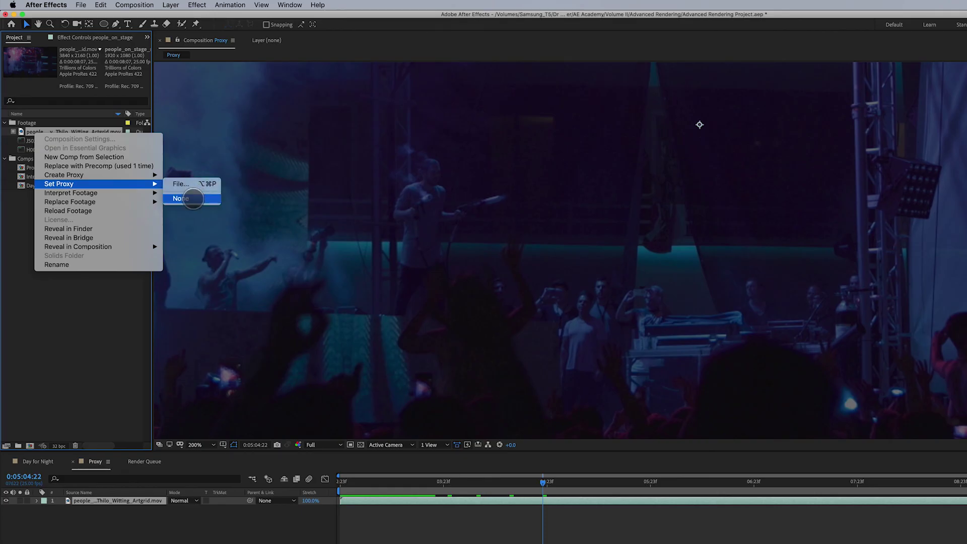
{"action": "left_click", "coordinate": [193, 198]}
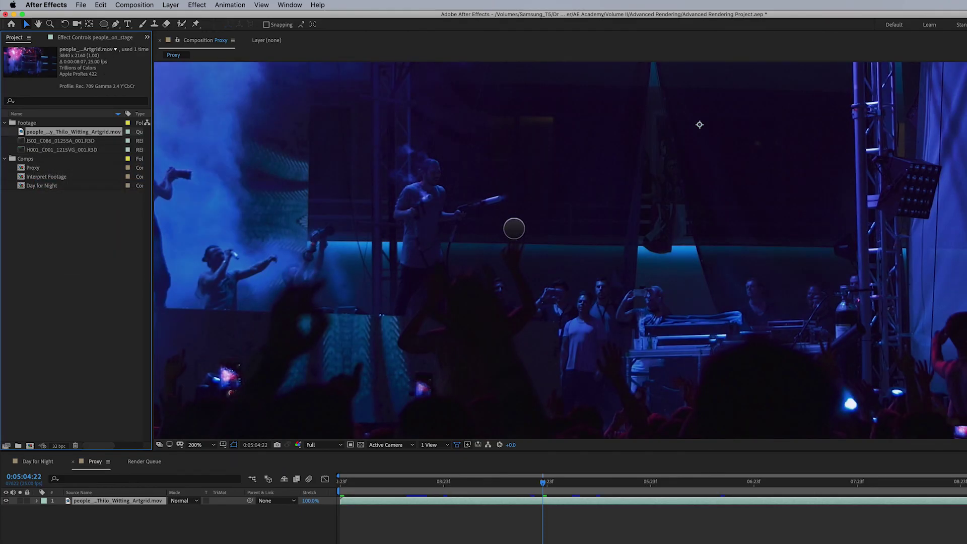